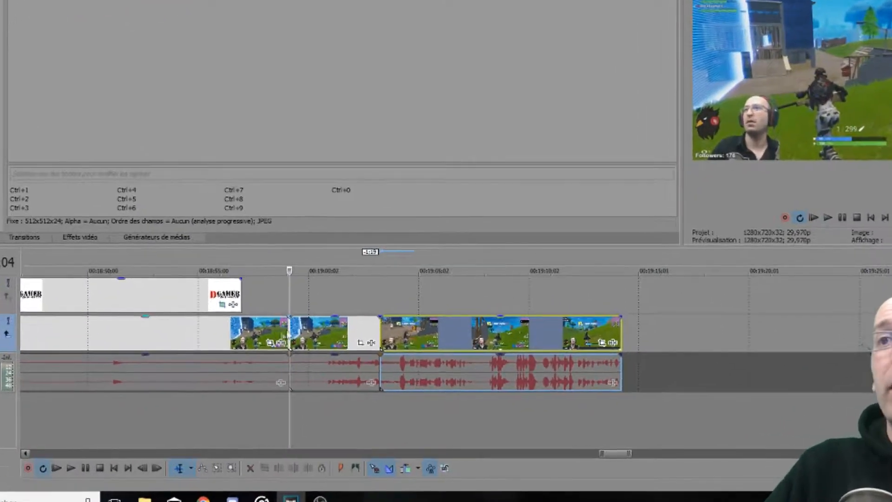
Slide the last two Fortnite clips apart on the timeline, try overlapping the shorter one with its neighbour, and bring them back edge to edge.
left_click_drag(402, 331, 445, 330)
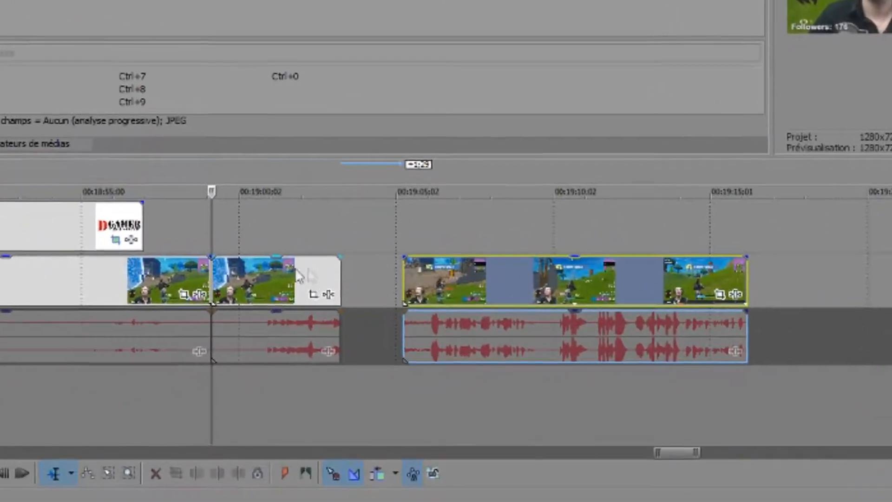
left_click_drag(309, 269, 332, 269)
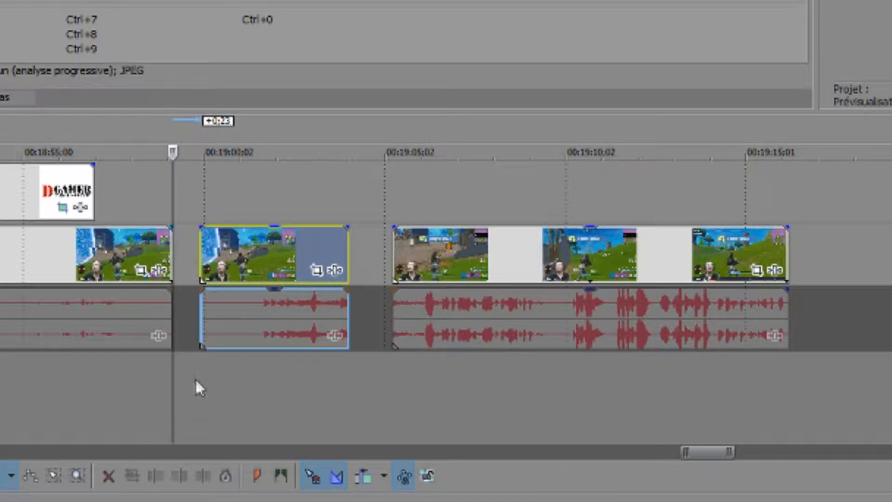
mouse_move(278, 237)
left_mouse_down()
mouse_move(236, 236)
mouse_move(278, 232)
mouse_move(263, 231)
left_mouse_up()
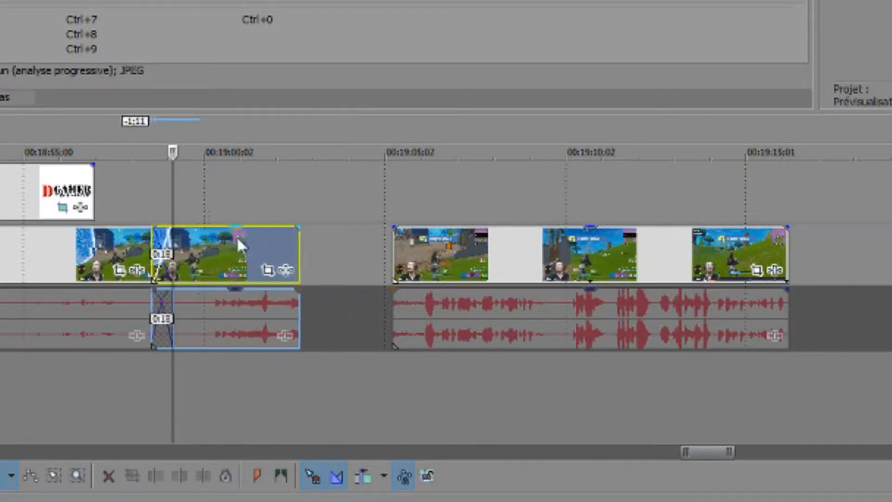
left_click_drag(436, 247, 366, 247)
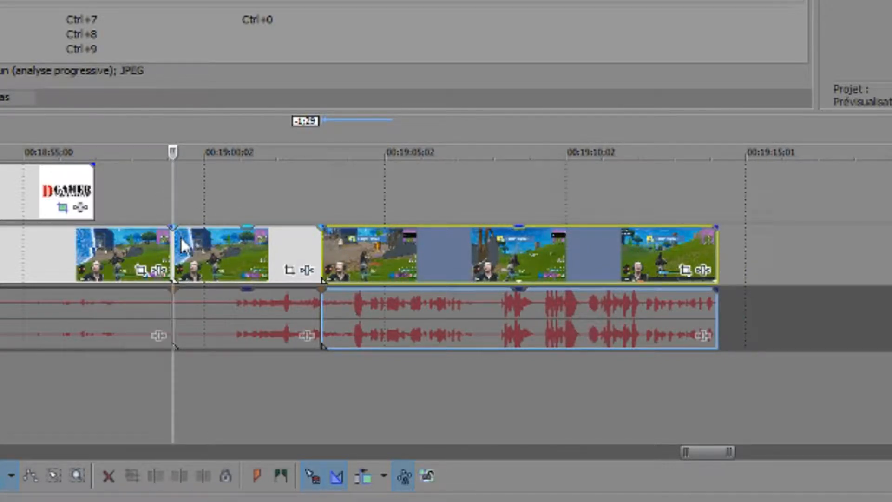
In the short middle clip's Pan/Crop, add a zoom-in keyframe at 00:00:01:14 with the frame about 449.5 × 252.8, centred near 629, 328.
scroll(697, 200, "down", 3)
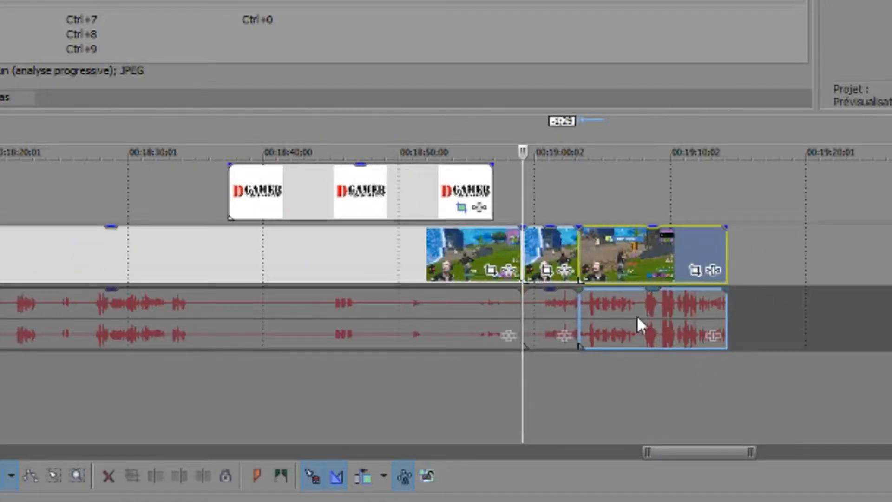
scroll(639, 322, "up", 4)
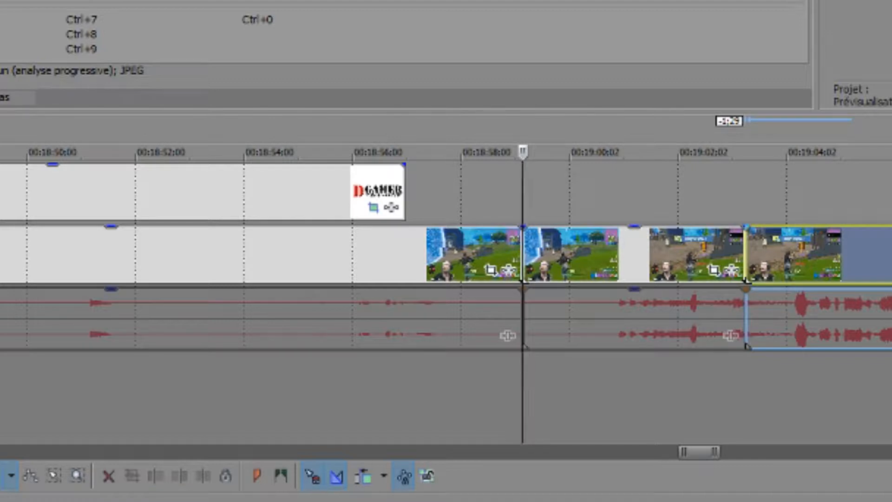
scroll(744, 292, "up", 2)
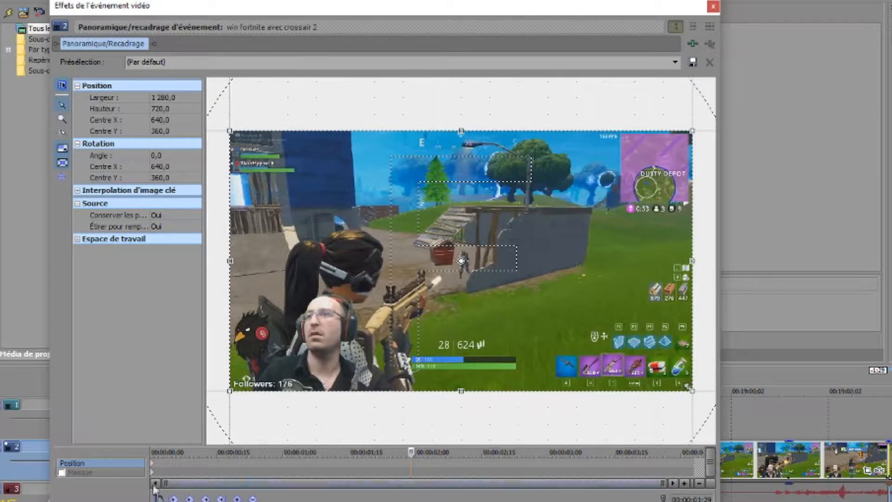
left_click(154, 469)
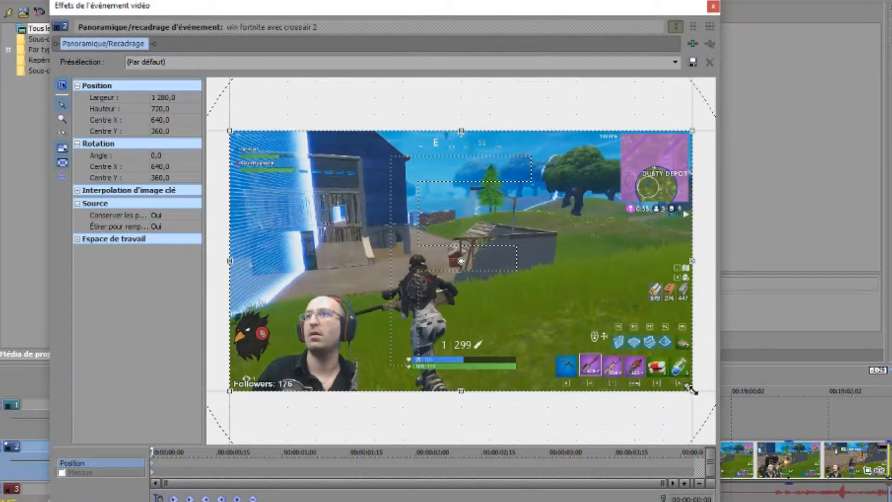
scroll(511, 274, "down", 3)
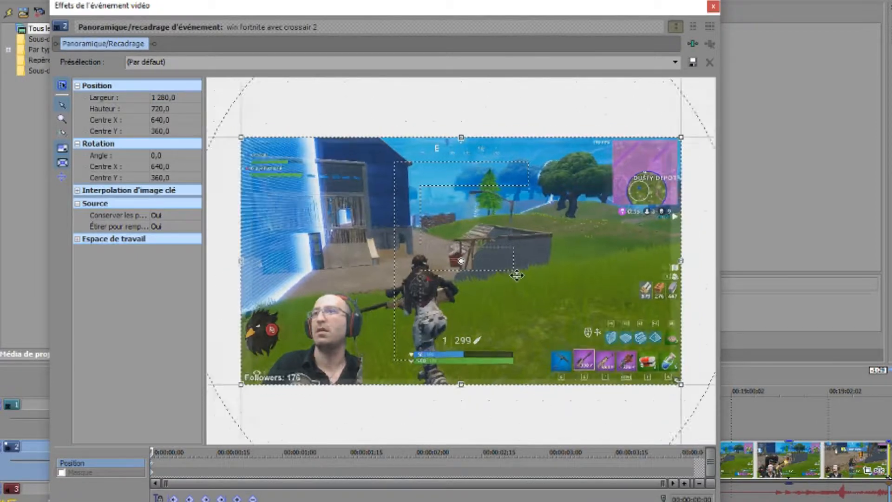
scroll(517, 275, "down", 2)
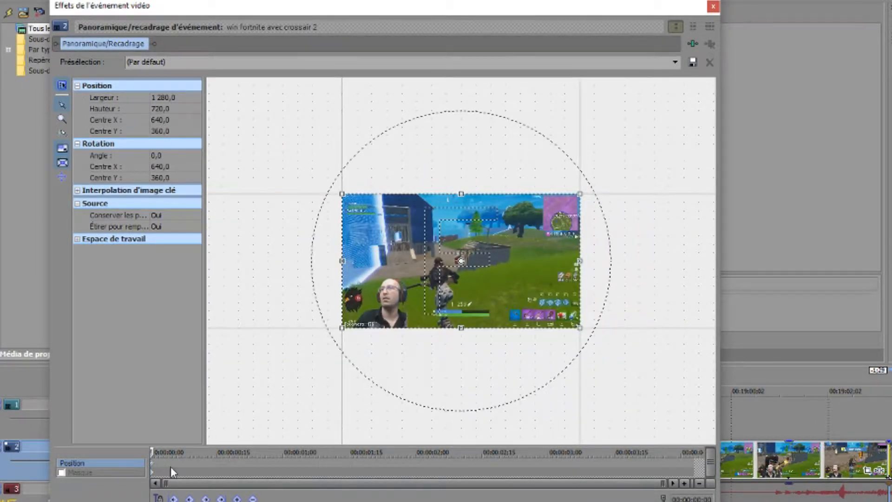
left_click_drag(152, 451, 347, 477)
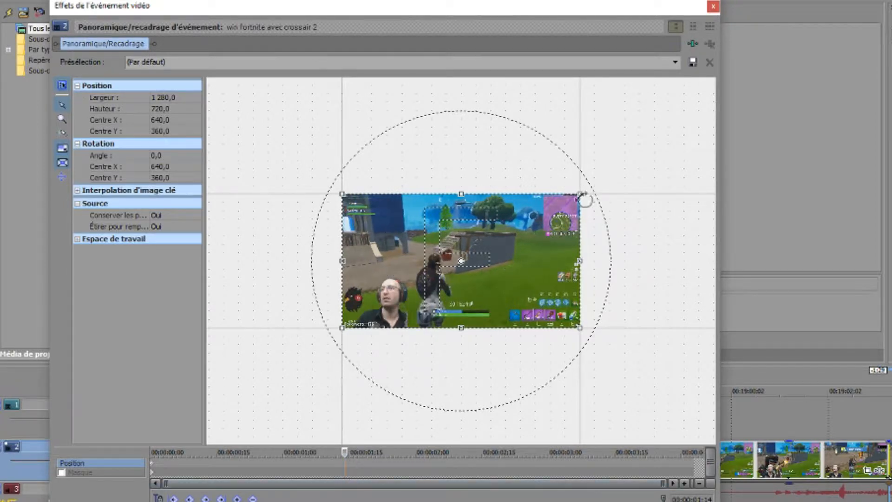
left_click_drag(582, 194, 477, 258)
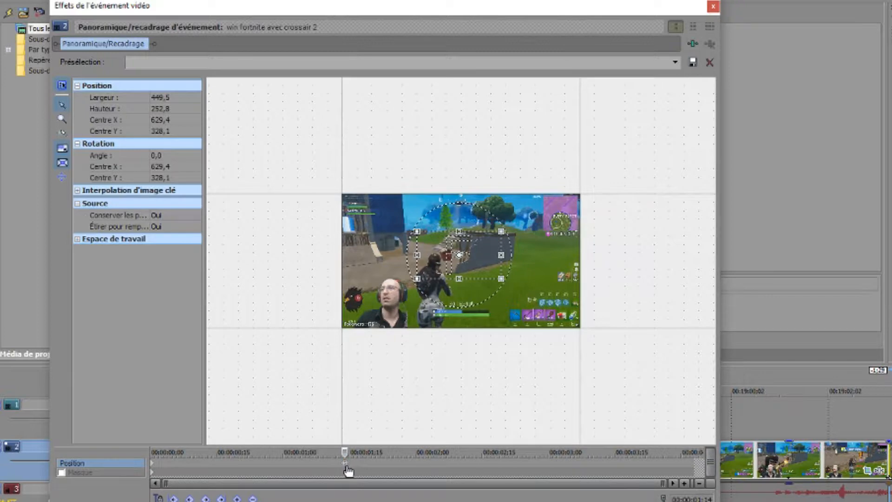
Add a position keyframe at 00:00:02:04 that holds the zoomed-in framing.
left_click_drag(343, 451, 152, 453)
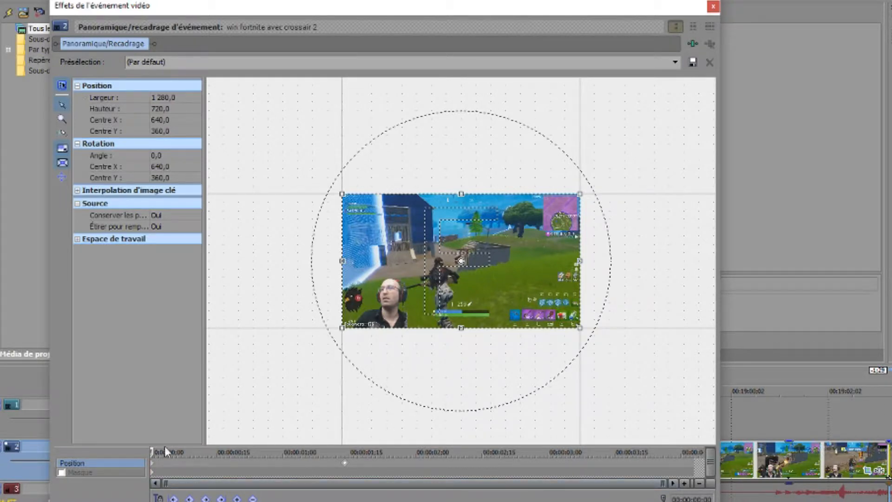
left_click_drag(154, 450, 433, 451)
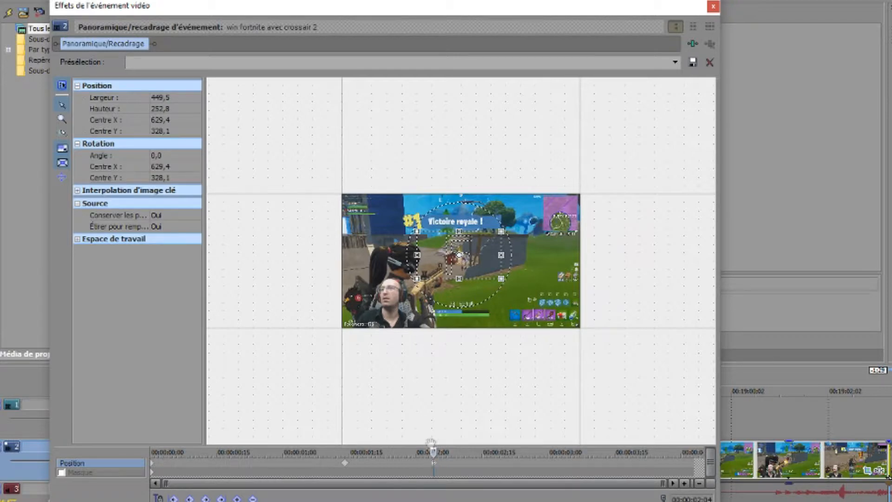
left_click_drag(434, 450, 362, 450)
left_click(433, 462)
Copy the clip's initial full-frame keyframe and paste it at 00:00:02:05 so the zoom ends abruptly.
right_click(151, 466)
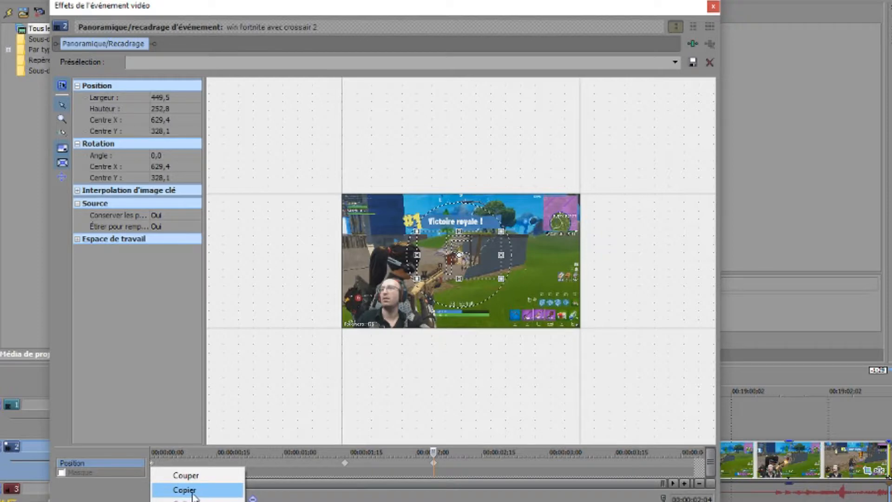
left_click(193, 495)
right_click(444, 464)
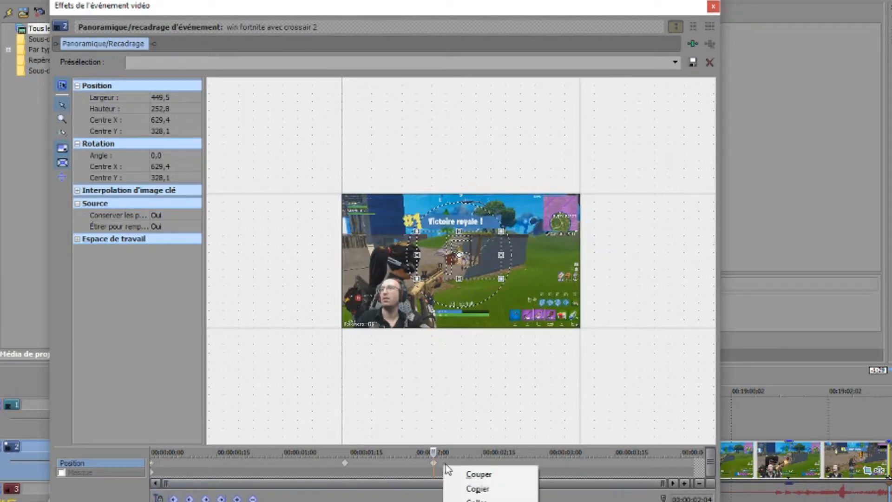
left_click(431, 450)
left_click_drag(433, 451, 438, 452)
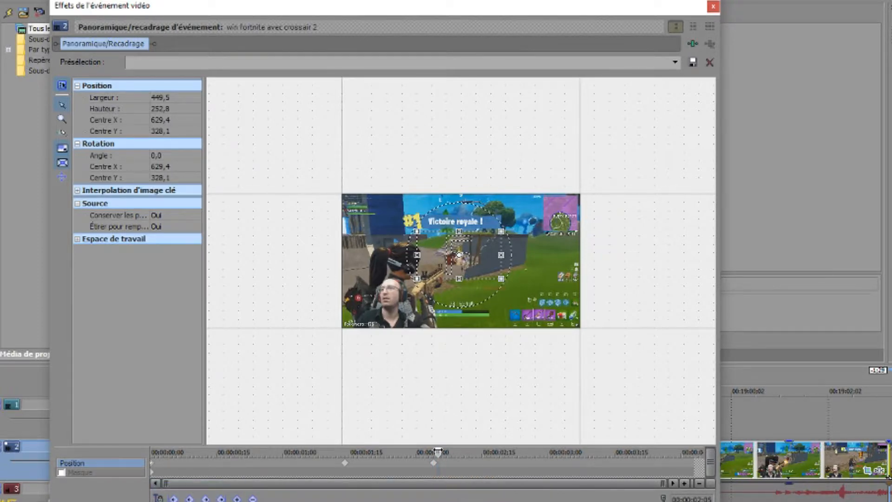
right_click(438, 462)
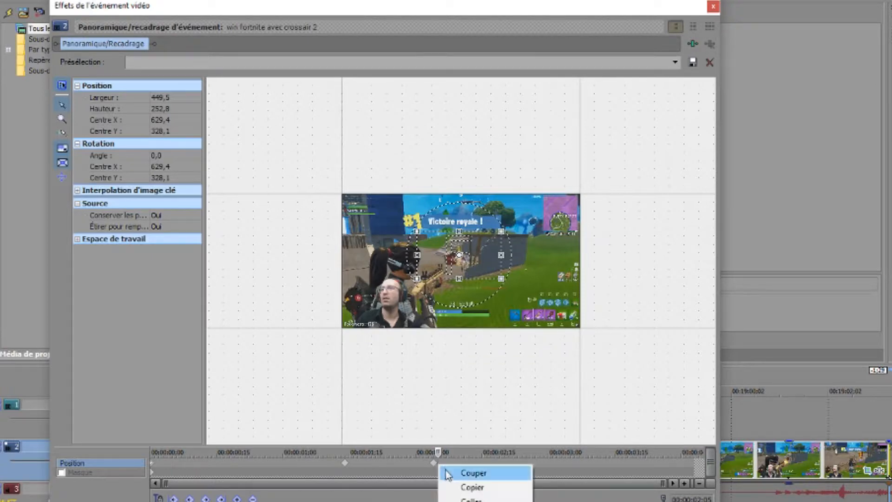
left_click(466, 499)
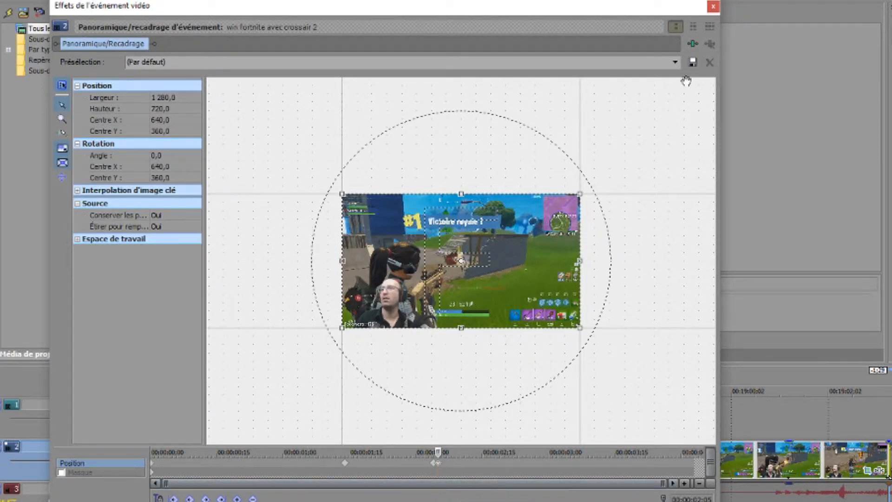
Scrub back over the last two position keyframes to examine the switch from zoomed to full-frame view.
left_click_drag(437, 451, 372, 465)
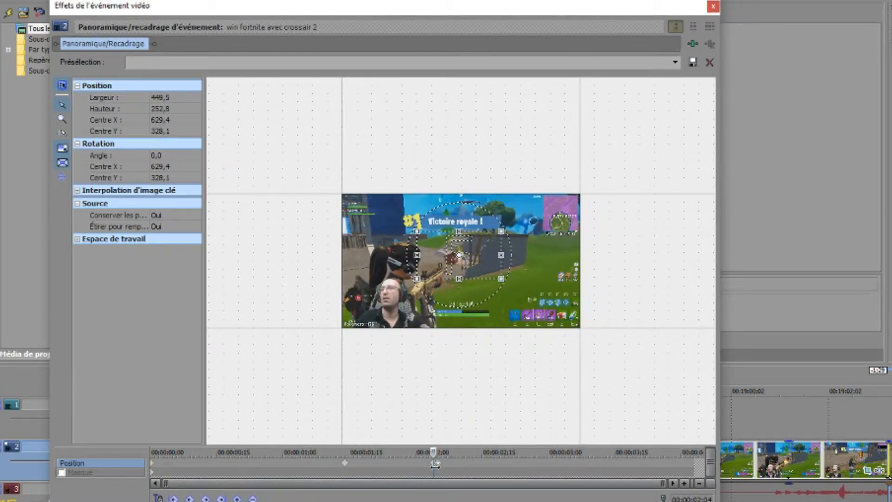
left_click(435, 463)
left_click_drag(438, 467, 481, 474)
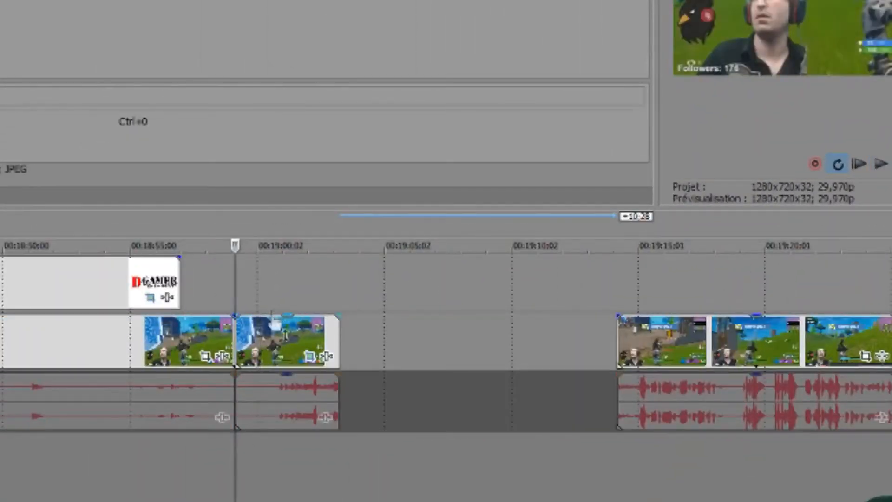
Move the zoomed clip 3:07 later on the timeline, insert a velocity envelope on it, and lower the envelope to create slow motion.
left_click_drag(272, 325, 355, 325)
right_click(414, 337)
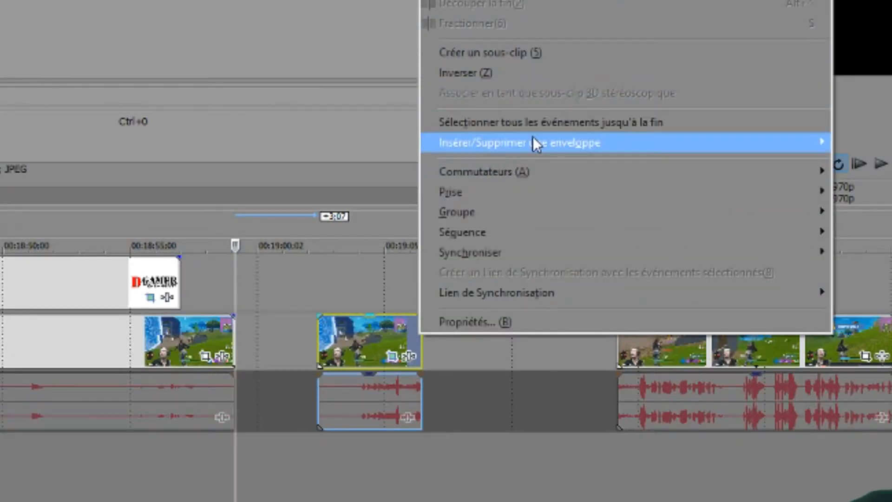
mouse_move(532, 140)
left_click(872, 139)
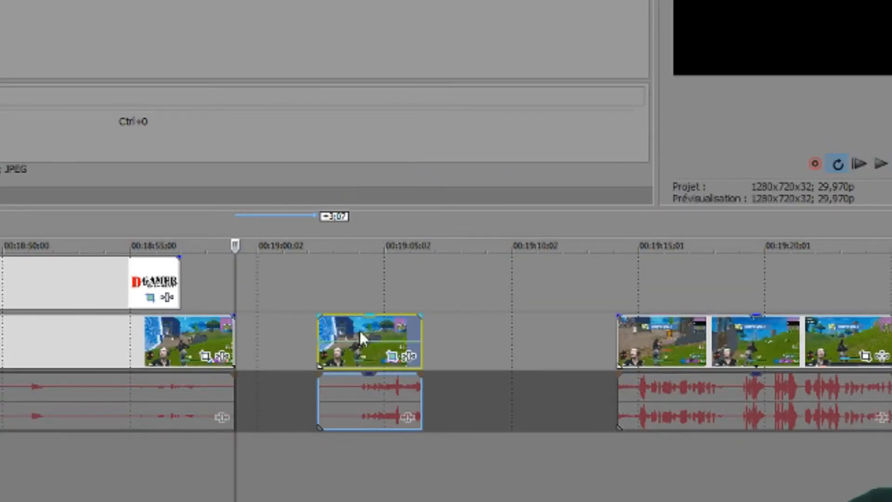
mouse_move(338, 351)
left_mouse_down()
mouse_move(344, 360)
mouse_move(338, 352)
left_mouse_up()
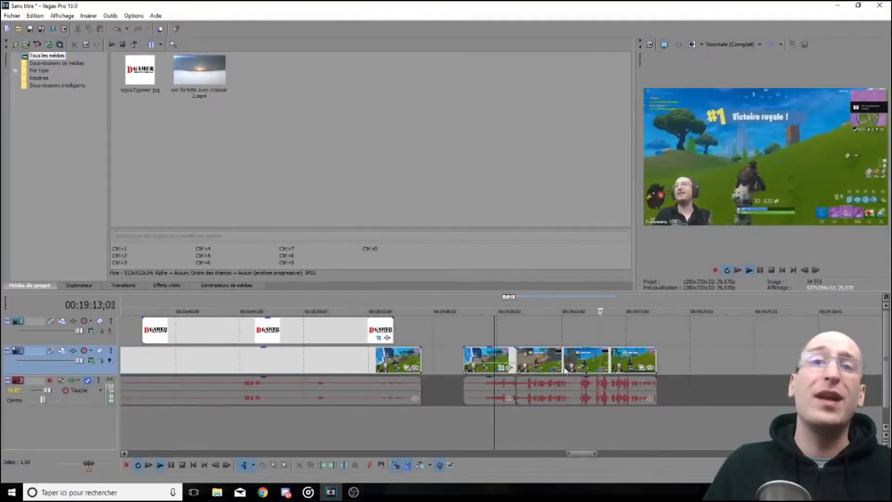
left_click(170, 468)
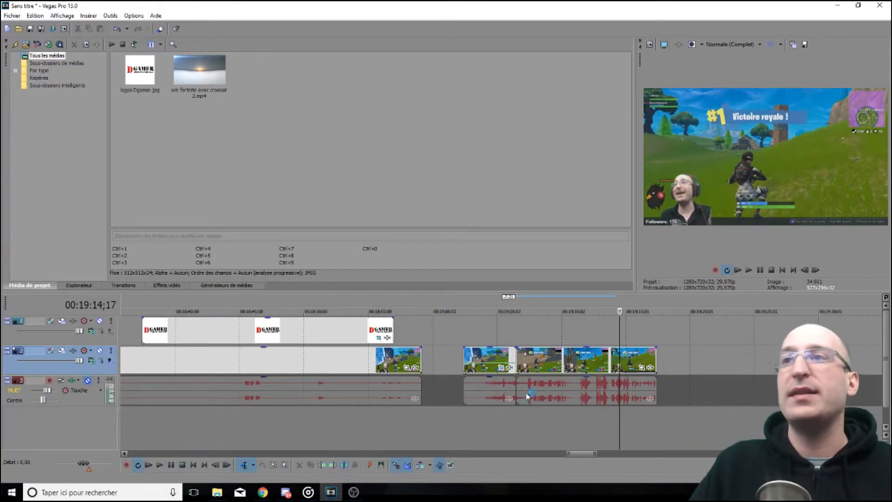
Reopen the slowed clip's Pan/Crop to examine its keyframe interpolation options and scrub through the zoom.
left_click(500, 367)
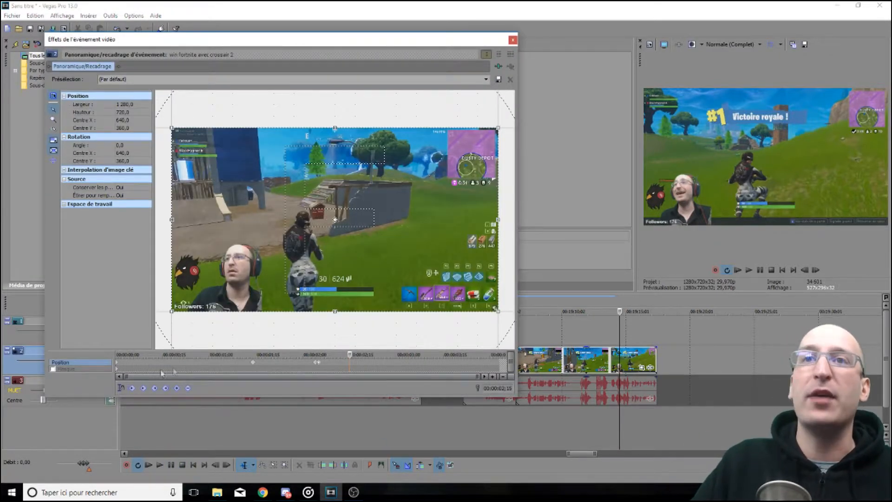
right_click(253, 364)
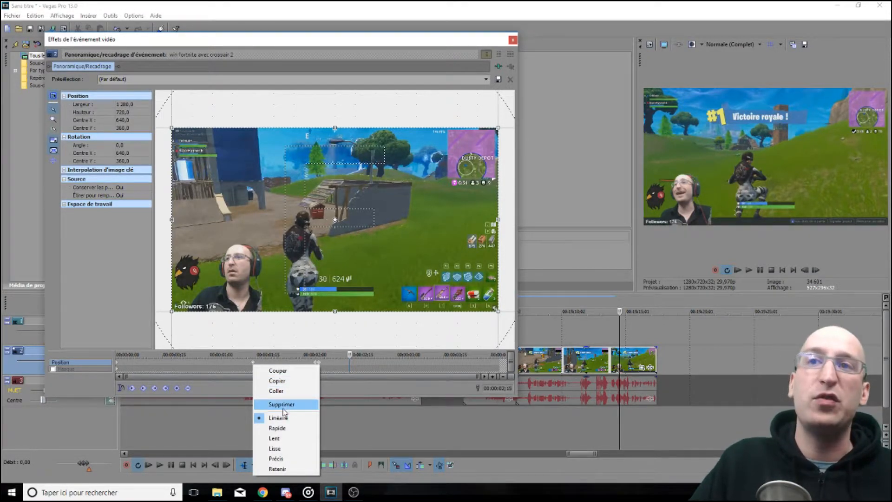
left_click(186, 377)
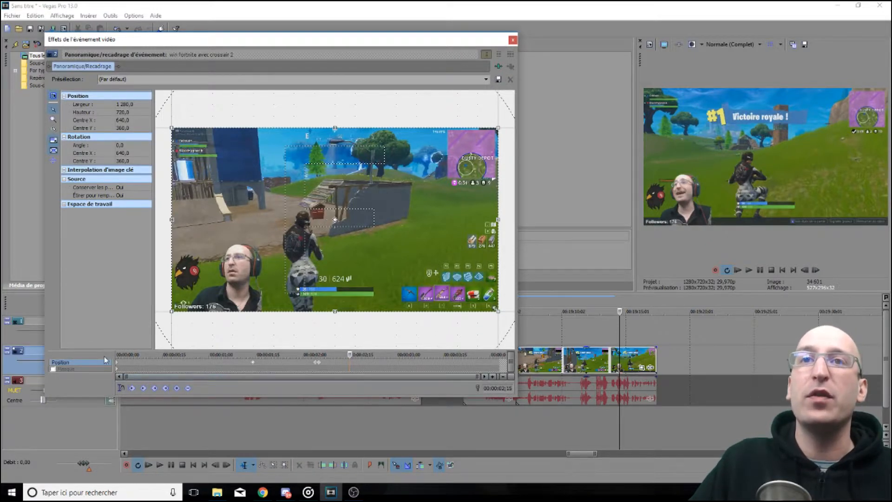
left_click_drag(350, 355, 454, 337)
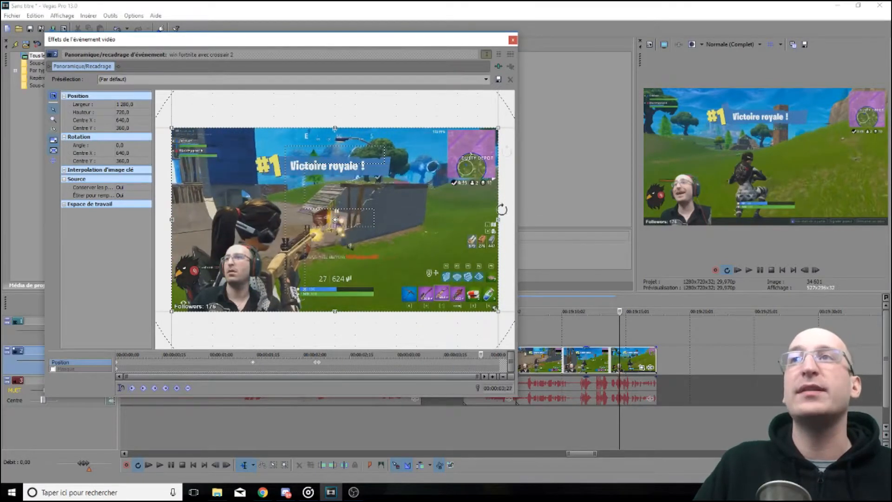
left_click(513, 39)
In the DGAMER logo event's Pan/Crop, add a keyframe about 6 seconds in with the frame moved to about 220, 476.
left_click(150, 436)
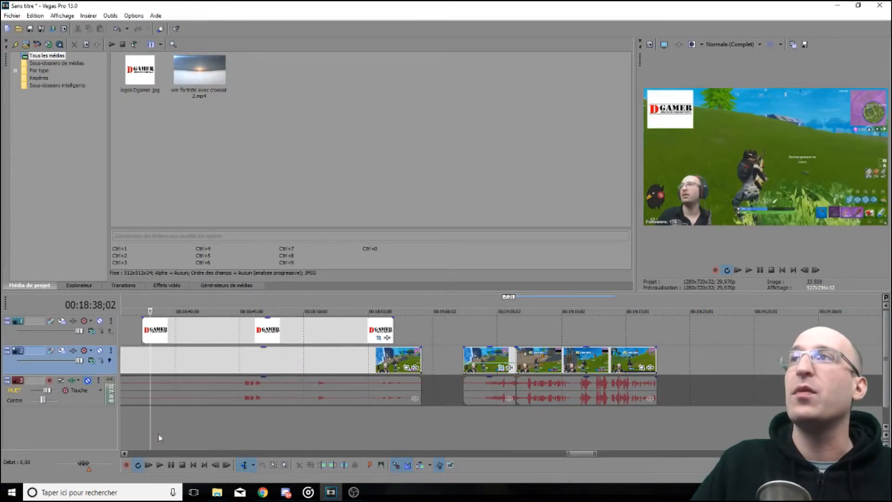
scroll(159, 435, "up", 2)
scroll(296, 405, "down", 1)
left_click(485, 438)
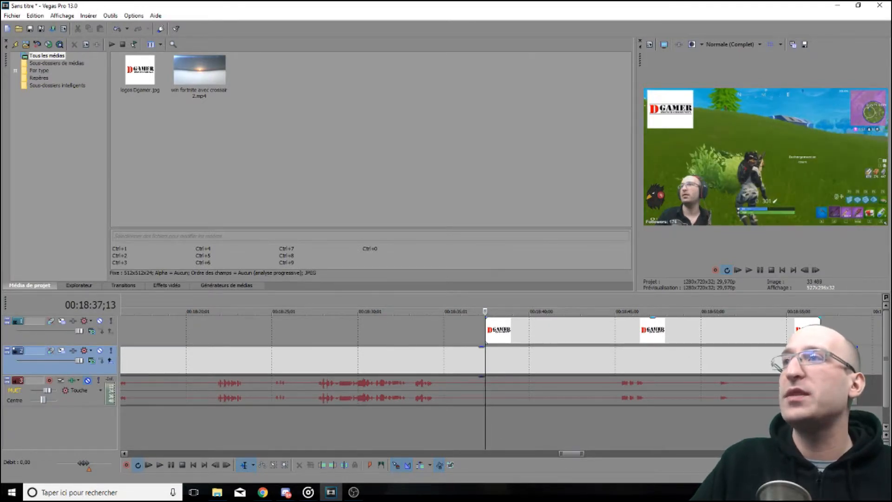
left_click(813, 322)
scroll(354, 172, "down", 5)
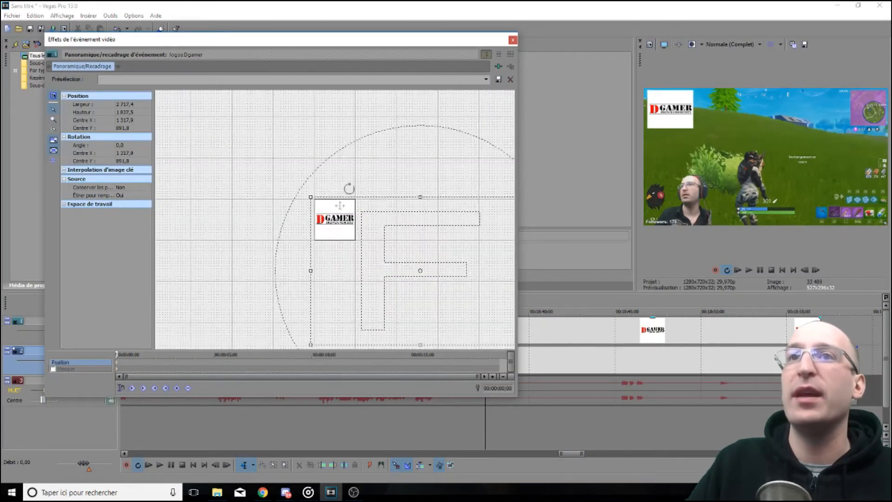
scroll(345, 238, "down", 2)
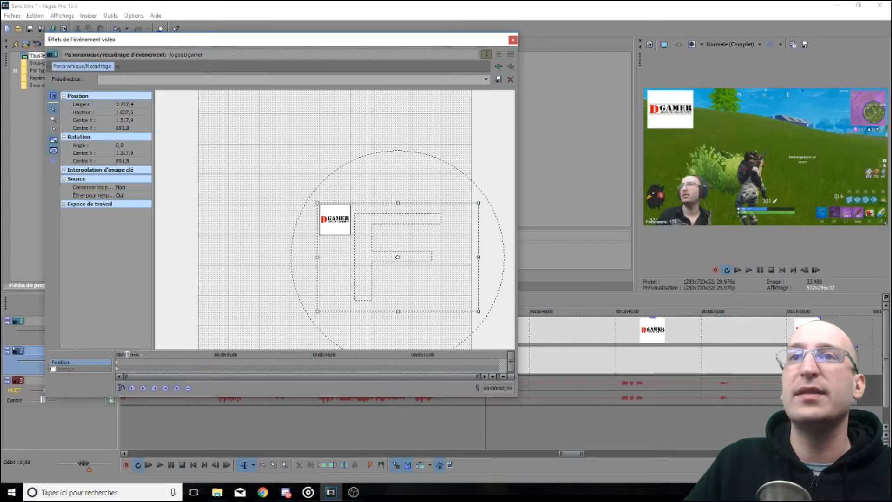
left_click_drag(405, 269, 338, 246)
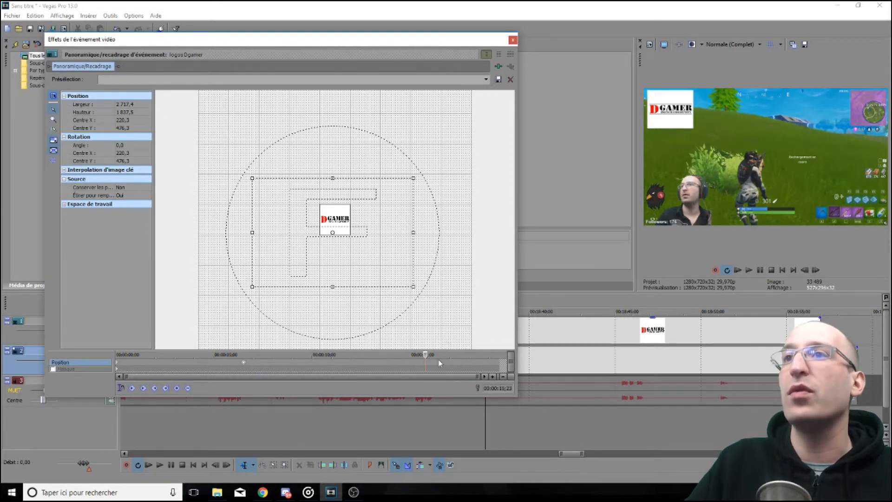
At 00:00:10:28, enlarge the logo's crop frame to about 4096 × 2770, centre it near -1144, 962, and play the animation from the logo's start.
left_click_drag(417, 180, 463, 143)
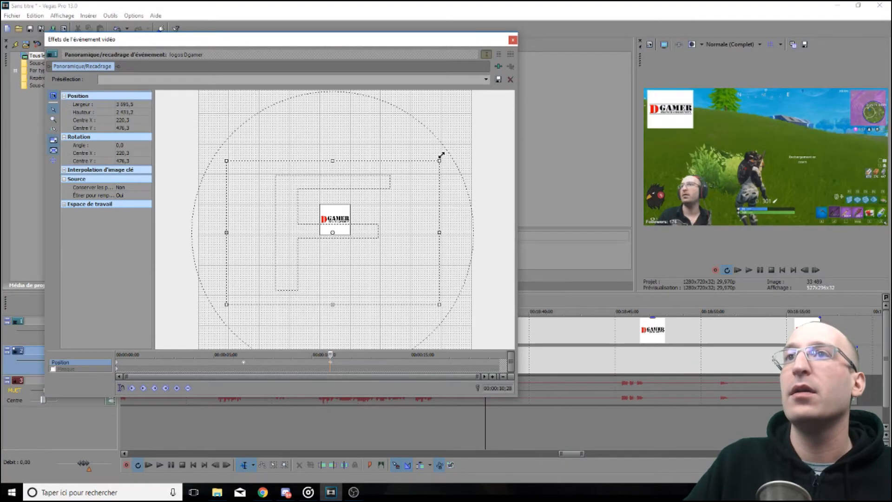
left_click_drag(376, 242, 316, 262)
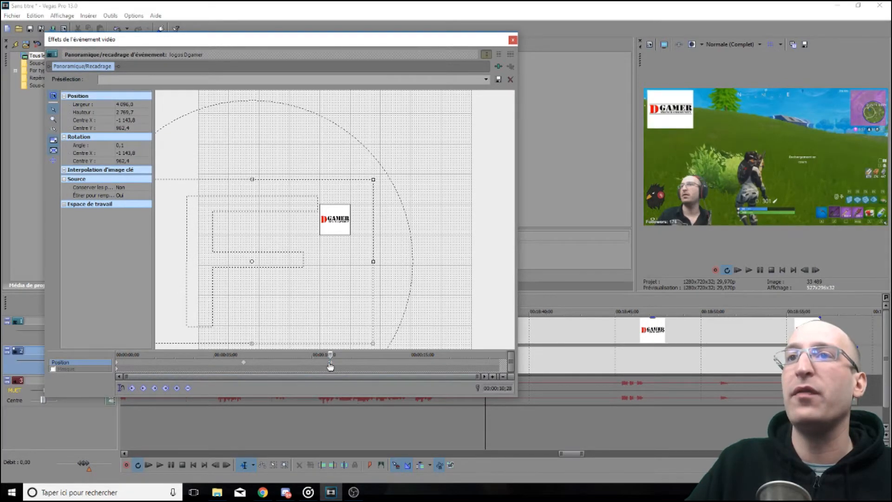
left_click_drag(331, 354, 90, 340)
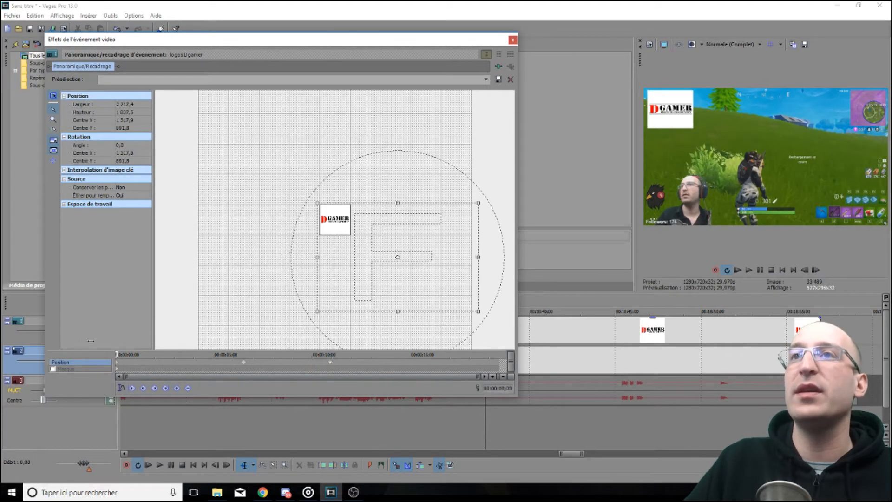
left_click(511, 41)
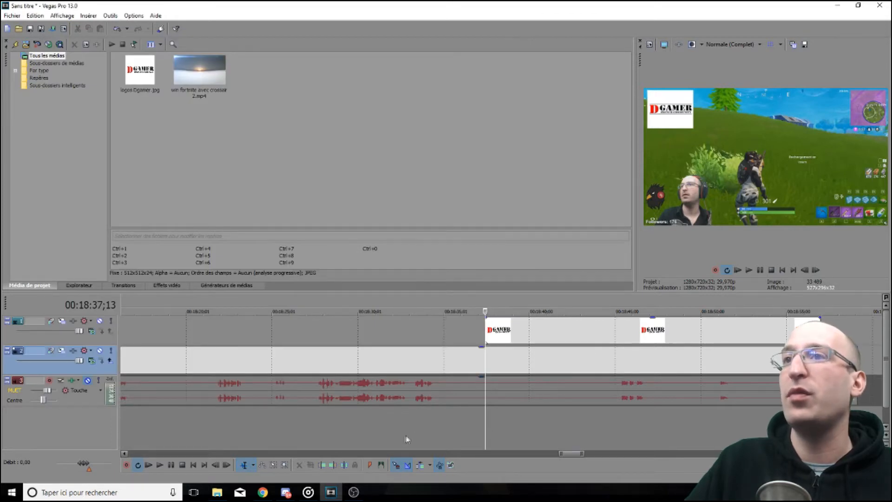
left_click(160, 466)
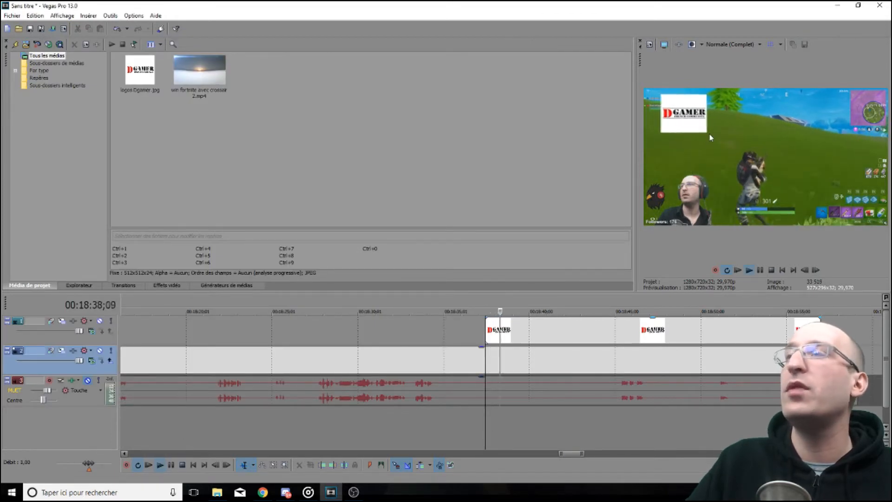